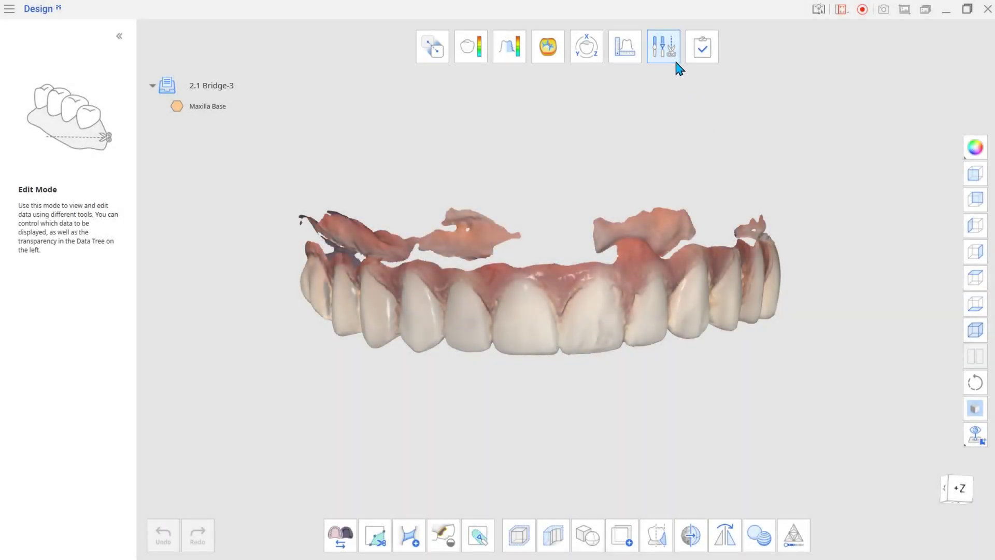
# - Activate the mesh Bridge tool on the Bridge-3 upper-arch scan in Edit Mode
pyautogui.click(676, 68)
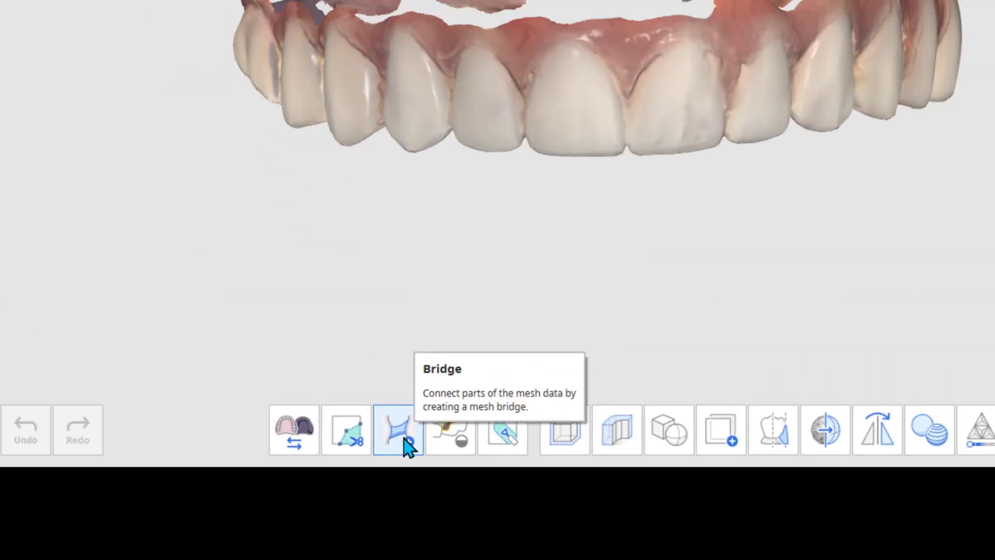
# - Bridge the two gum fragments, then fill the scan's holes with an 86 mm perimeter
pyautogui.click(410, 538)
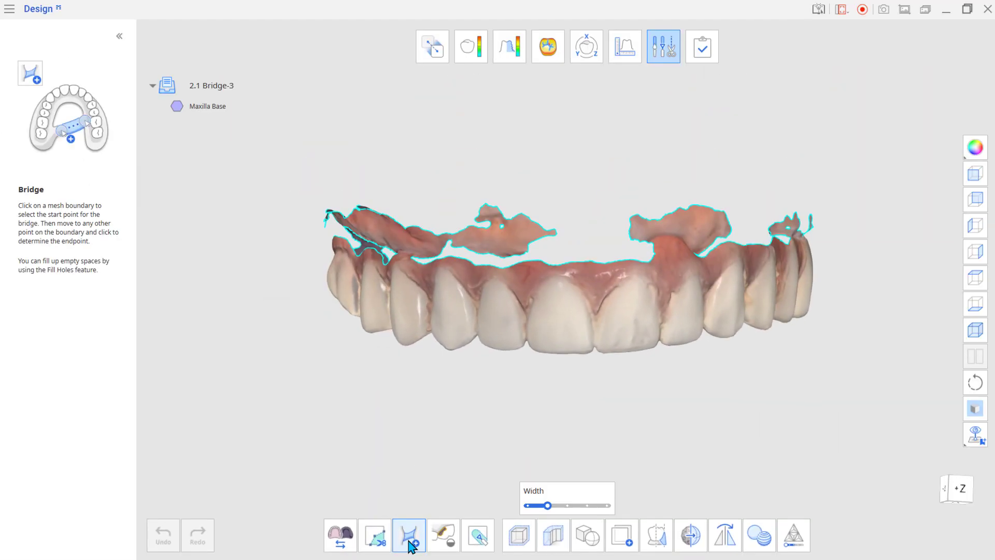
pyautogui.click(628, 237)
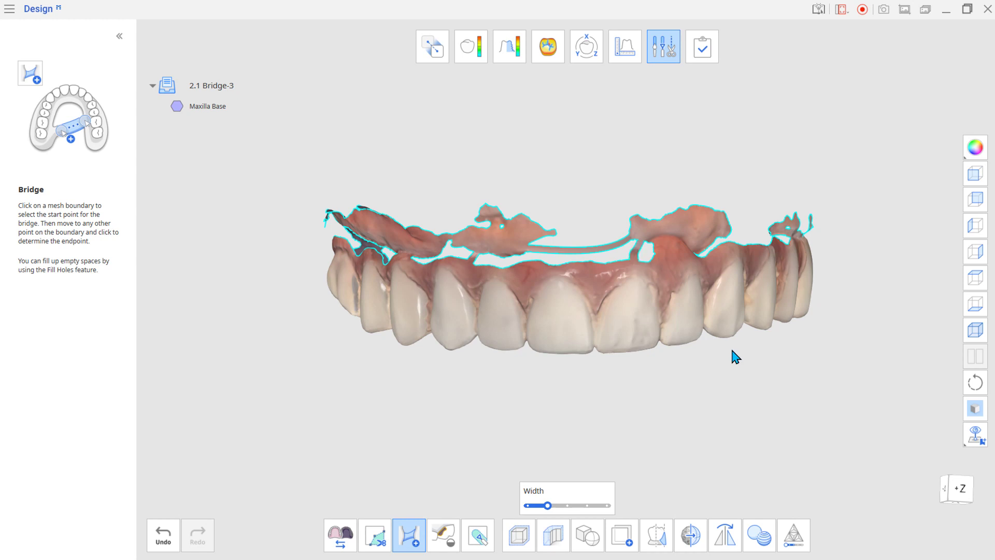
pyautogui.click(443, 535)
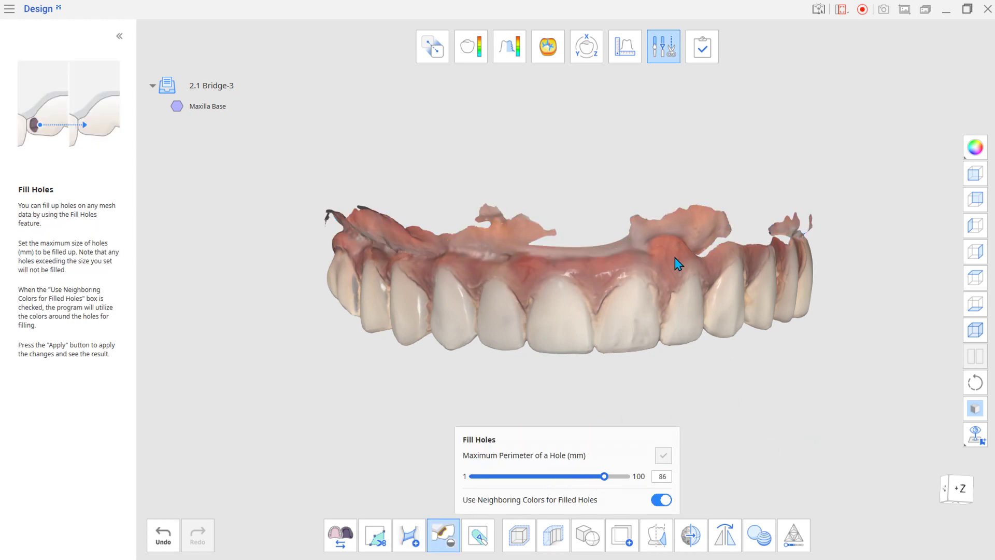
pyautogui.moveTo(677, 262); pyautogui.dragTo(700, 300, button='right')
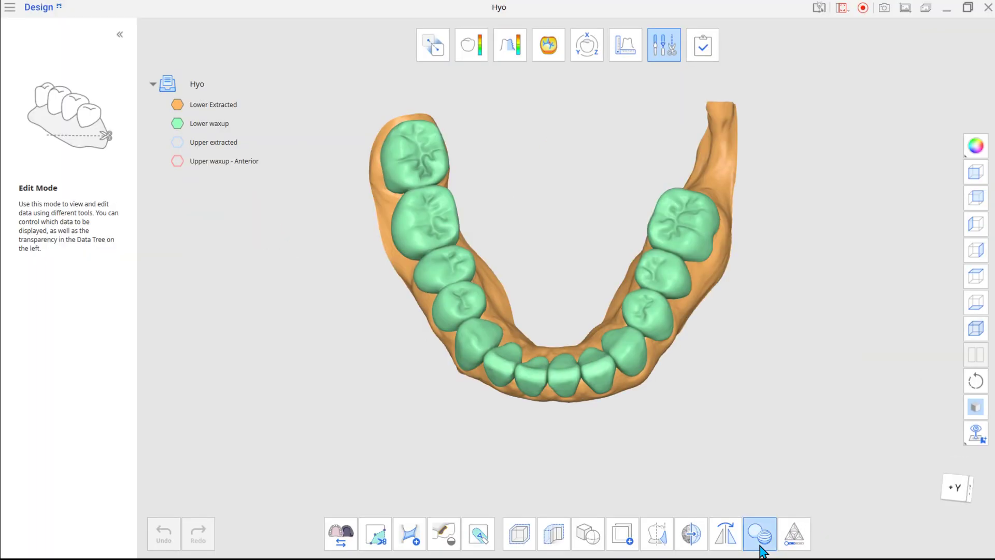
# - Combine Lower waxup and Lower Extracted into one Combined Mesh and inspect the result
pyautogui.click(760, 535)
pyautogui.click(363, 200)
pyautogui.click(310, 154)
pyautogui.click(691, 461)
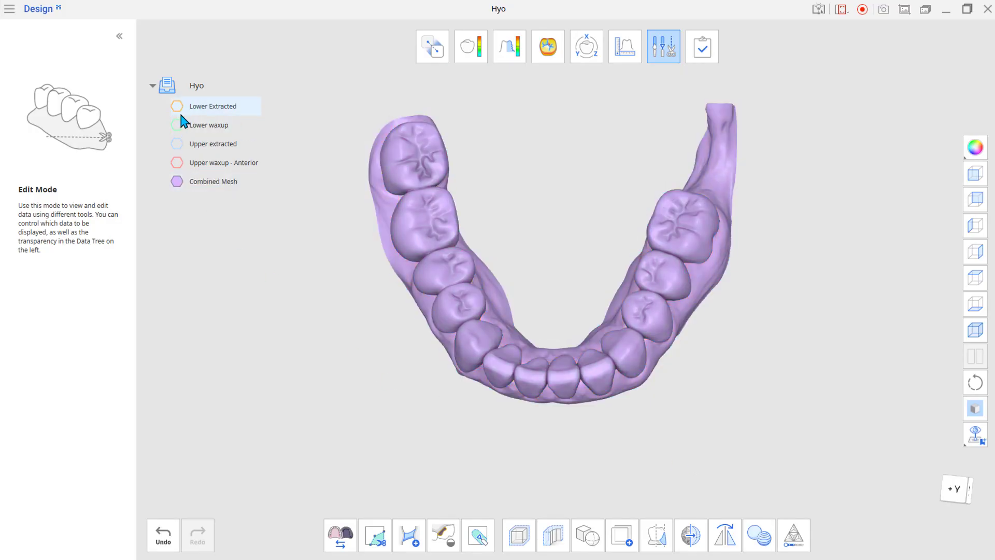
pyautogui.moveTo(642, 304)
pyautogui.mouseDown(button='right')
pyautogui.moveTo(382, 289)
pyautogui.moveTo(509, 301)
pyautogui.moveTo(545, 272)
pyautogui.moveTo(718, 256)
pyautogui.mouseUp(button='right')
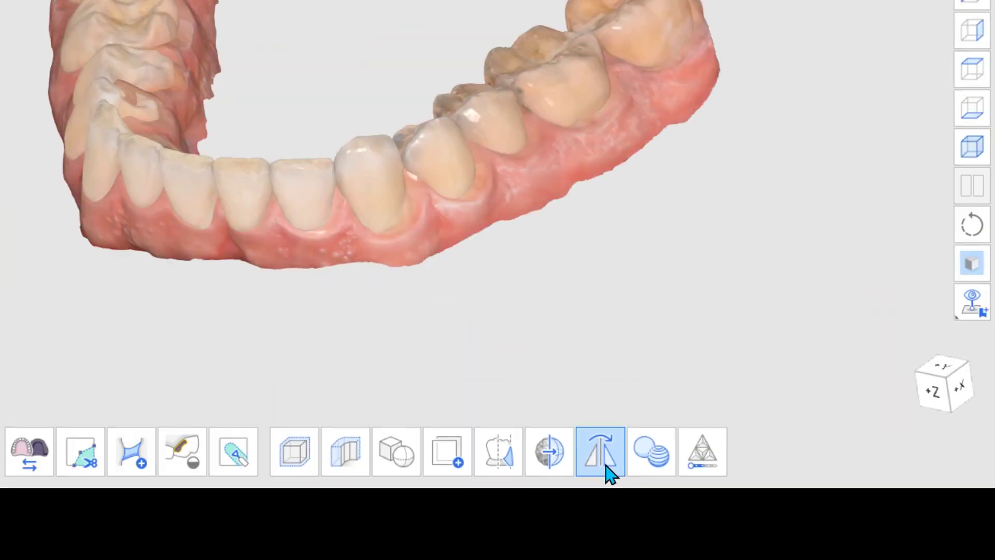
# - Mirror the Scenario teeth data, aligning the mirroring plane with the jaw's midline
pyautogui.click(482, 394)
pyautogui.click(384, 187)
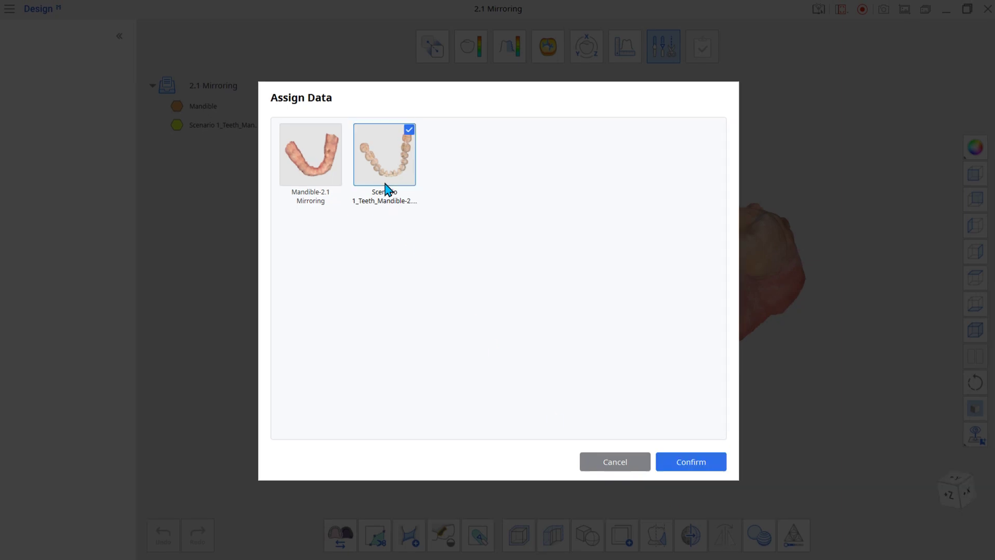
pyautogui.click(690, 461)
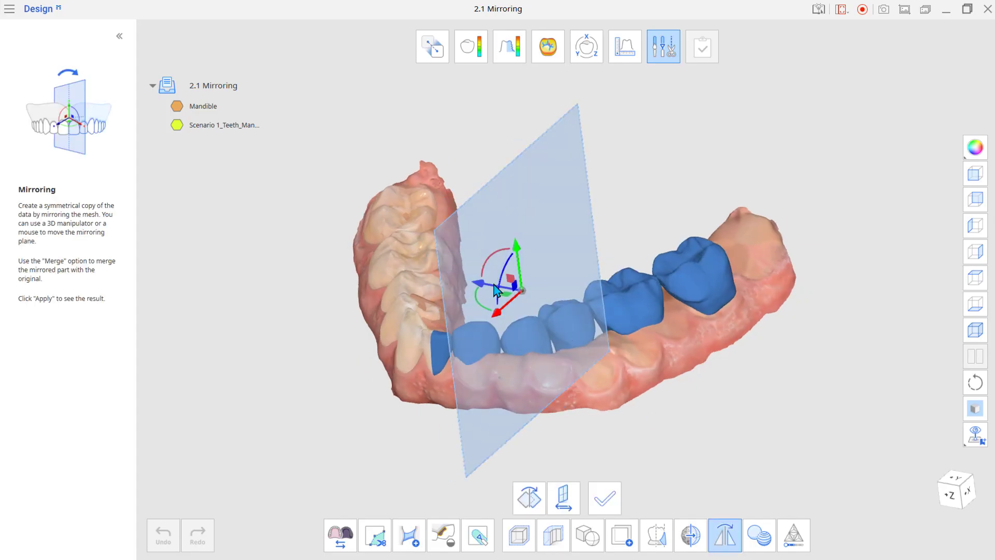
pyautogui.moveTo(505, 295); pyautogui.dragTo(747, 411, button='right')
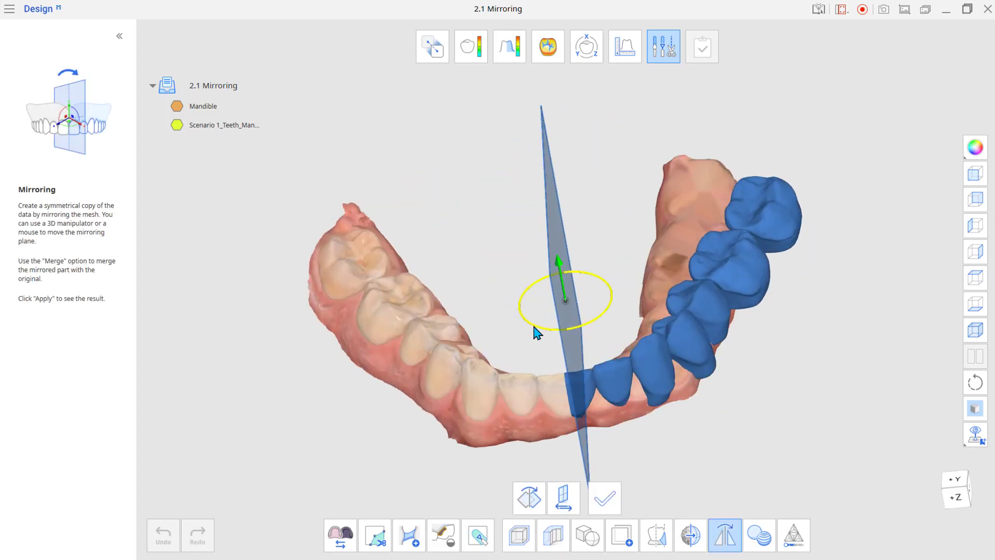
pyautogui.moveTo(542, 332); pyautogui.dragTo(524, 313)
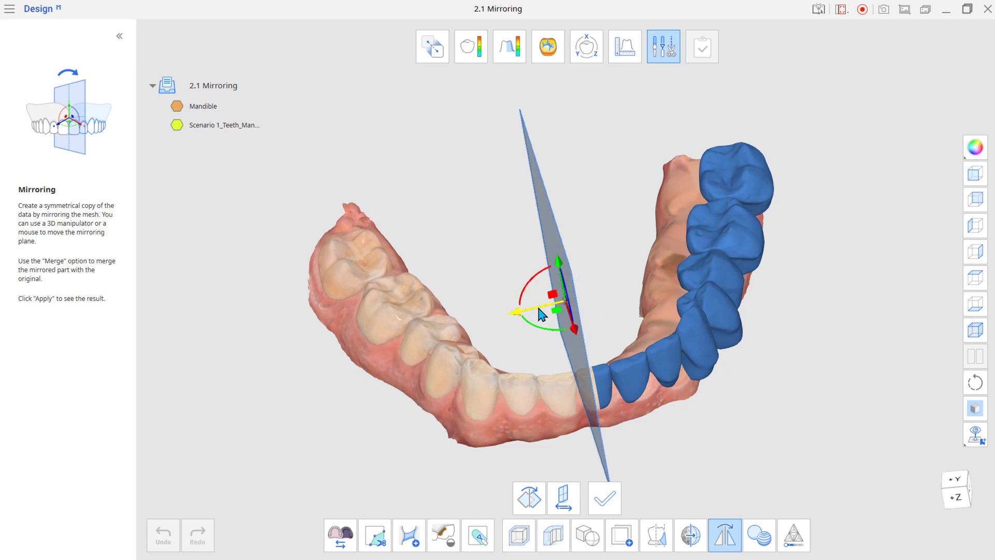
# - Check the mirrored copy and switch the model display to flat colours
pyautogui.moveTo(549, 317)
pyautogui.mouseDown(button='right')
pyautogui.moveTo(695, 360)
pyautogui.moveTo(707, 411)
pyautogui.moveTo(553, 357)
pyautogui.moveTo(894, 322)
pyautogui.mouseUp(button='right')
pyautogui.click(975, 147)
pyautogui.click(955, 200)
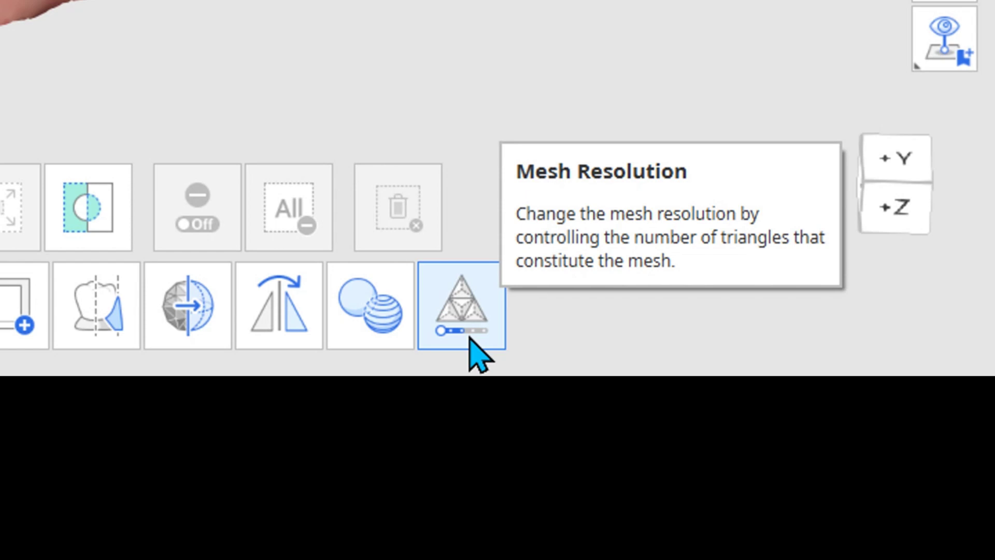
# - Open Mesh Resolution and display the Mandible Base as Monochrome with Edges
pyautogui.click(470, 339)
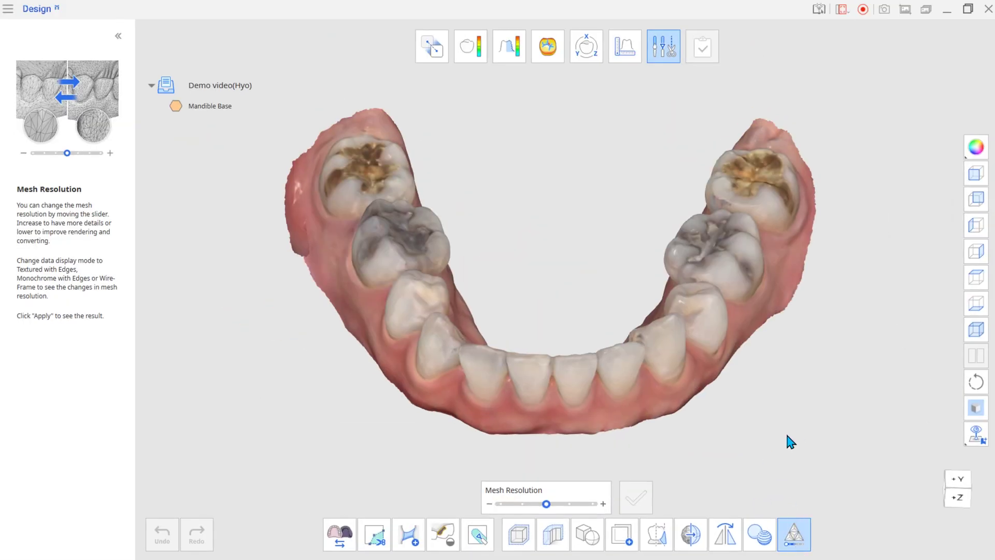
pyautogui.click(975, 148)
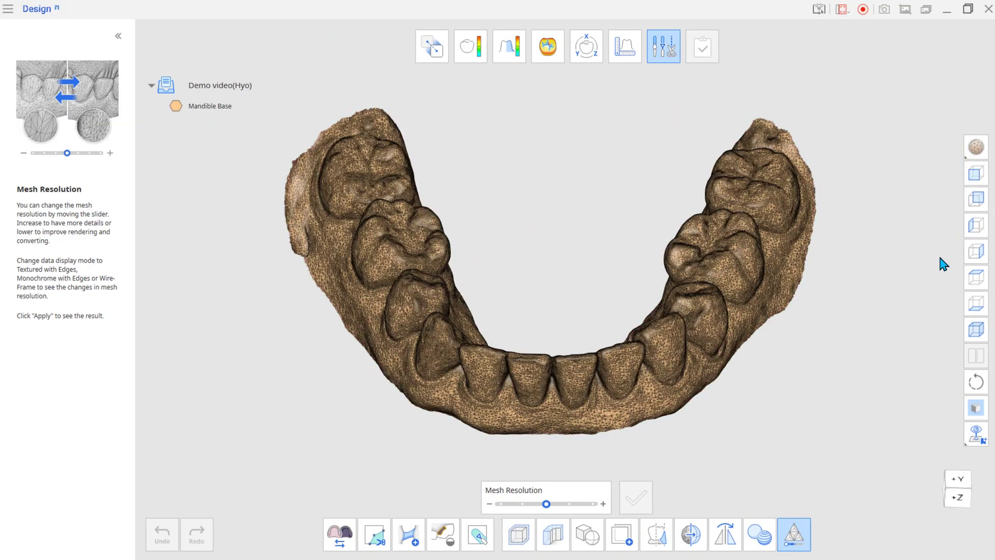
pyautogui.click(952, 222)
pyautogui.scroll(3, 675, 358)
pyautogui.scroll(3, 673, 367)
pyautogui.scroll(2, 633, 289)
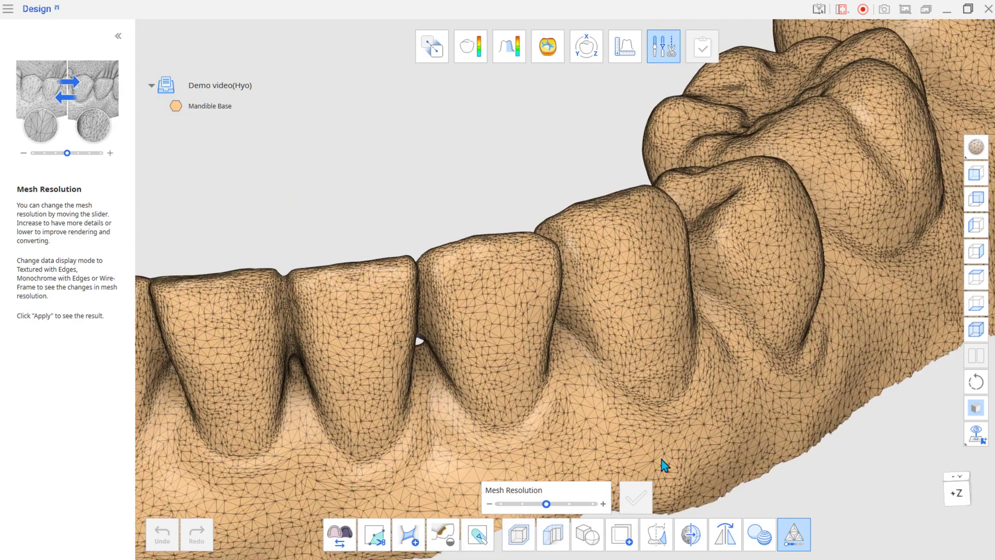
# - Apply a higher mesh resolution, then apply a lower one and reduce it further
pyautogui.moveTo(547, 504); pyautogui.dragTo(570, 504)
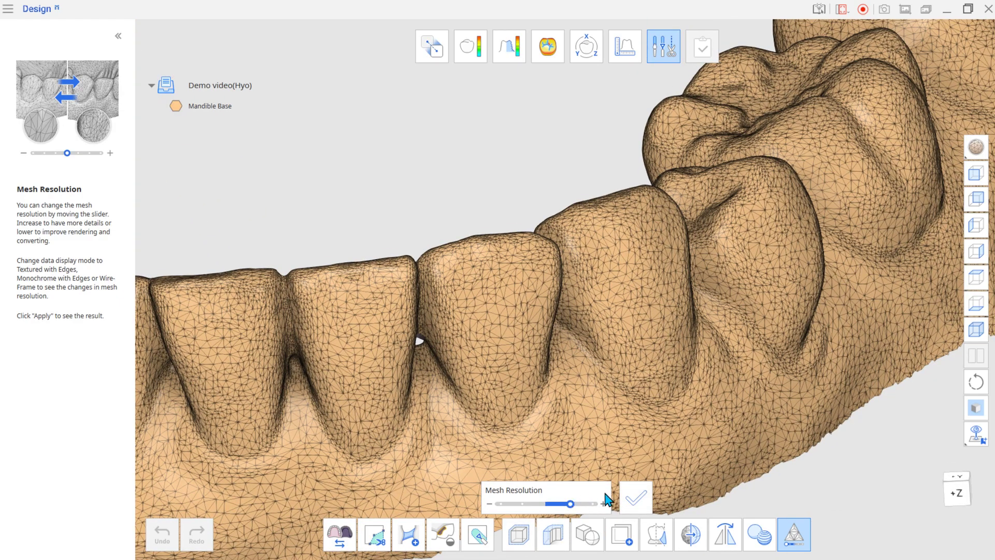
pyautogui.click(640, 501)
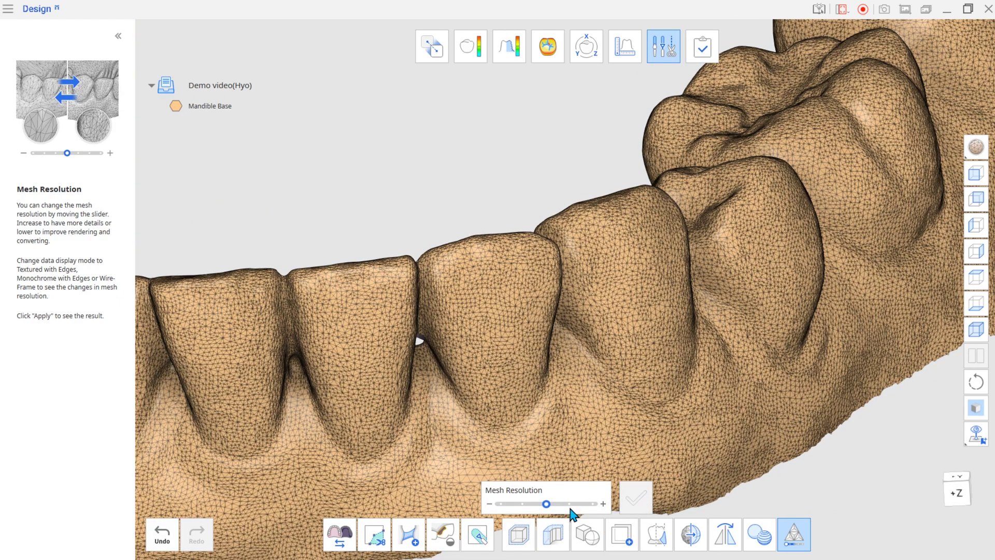
pyautogui.moveTo(547, 505); pyautogui.dragTo(523, 504)
pyautogui.click(631, 497)
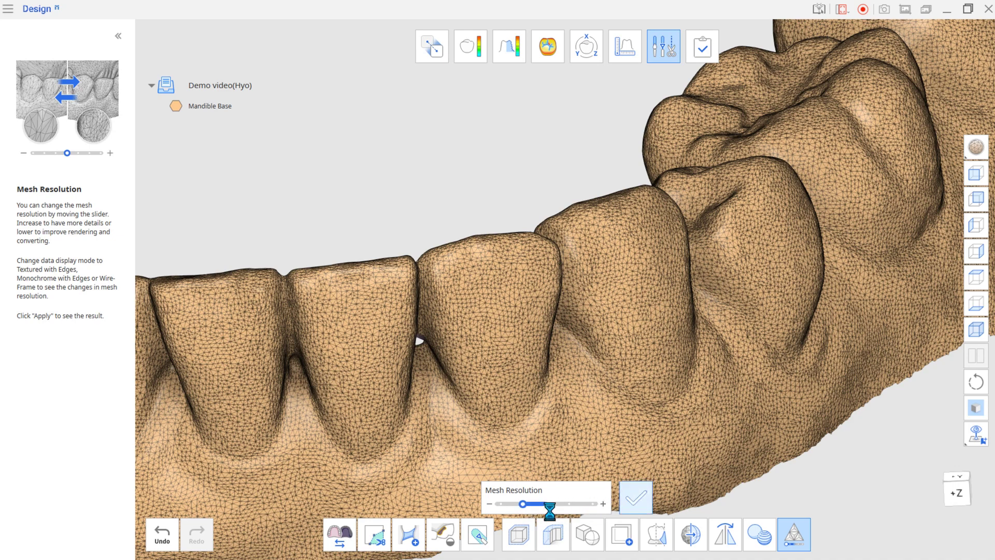
pyautogui.moveTo(547, 504); pyautogui.dragTo(498, 503)
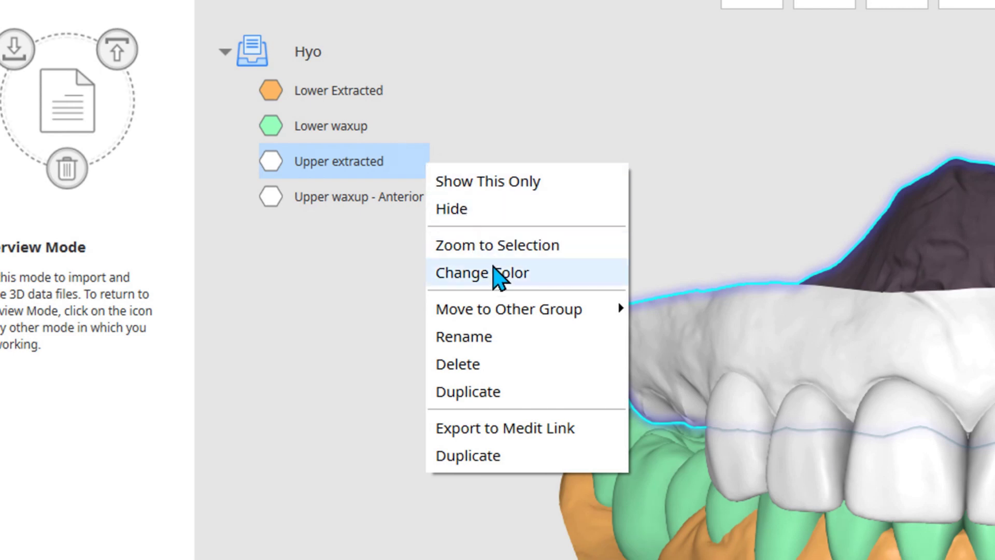
# - Recolour Upper extracted with the red swatch
pyautogui.click(537, 288)
pyautogui.click(364, 173)
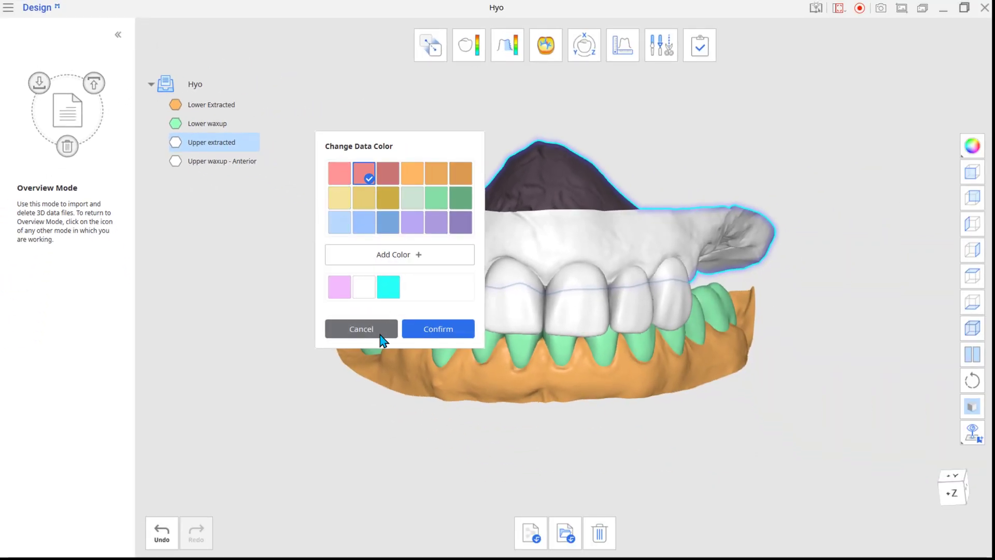
pyautogui.click(436, 330)
# - Give Upper waxup - Anterior the custom olive green colour #76aa15
pyautogui.rightClick(260, 159)
pyautogui.click(284, 220)
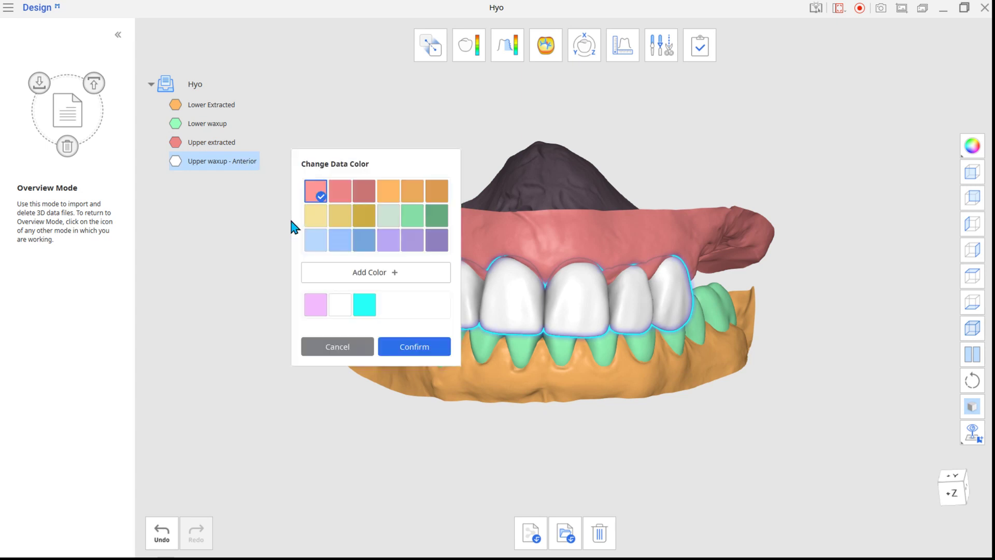
pyautogui.click(349, 274)
pyautogui.click(551, 165)
pyautogui.click(702, 164)
pyautogui.click(684, 360)
pyautogui.click(436, 348)
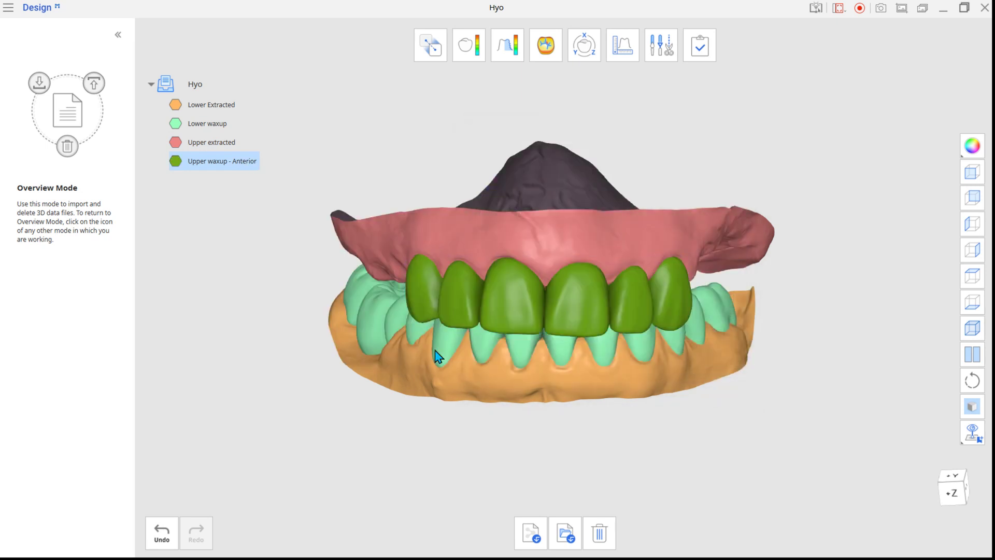
pyautogui.click(275, 229)
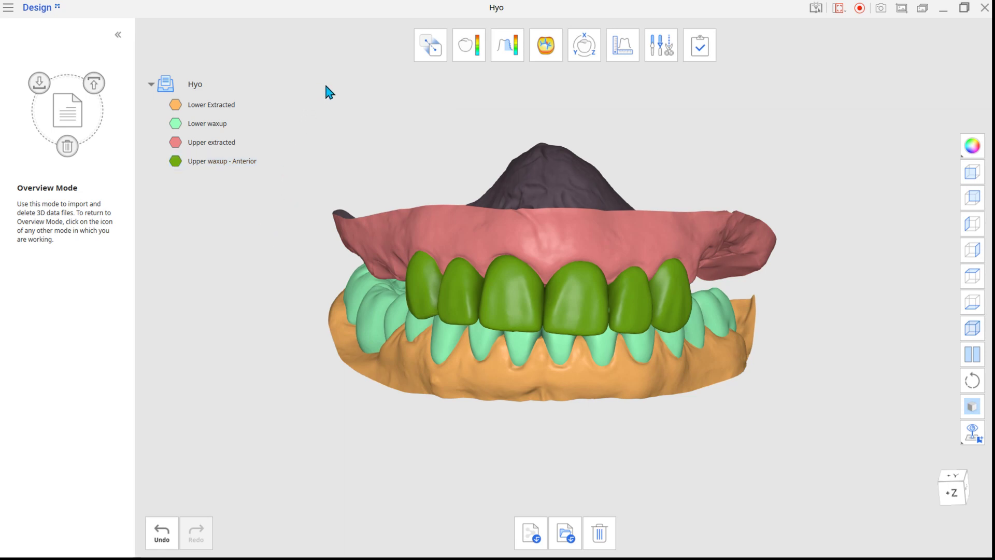
# - Add a new empty data group, Data Group 1, to the Hyo case
pyautogui.click(221, 87)
pyautogui.rightClick(220, 89)
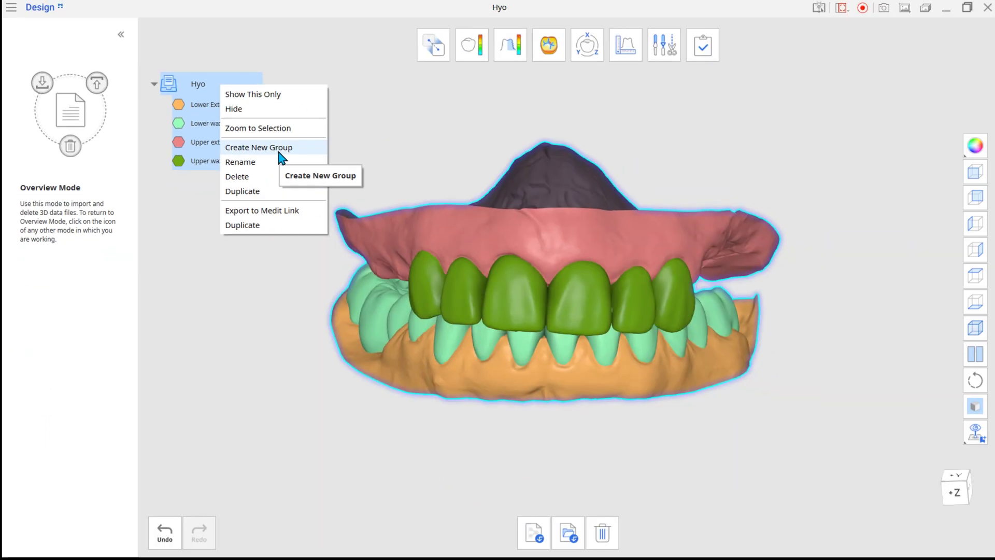
pyautogui.click(502, 247)
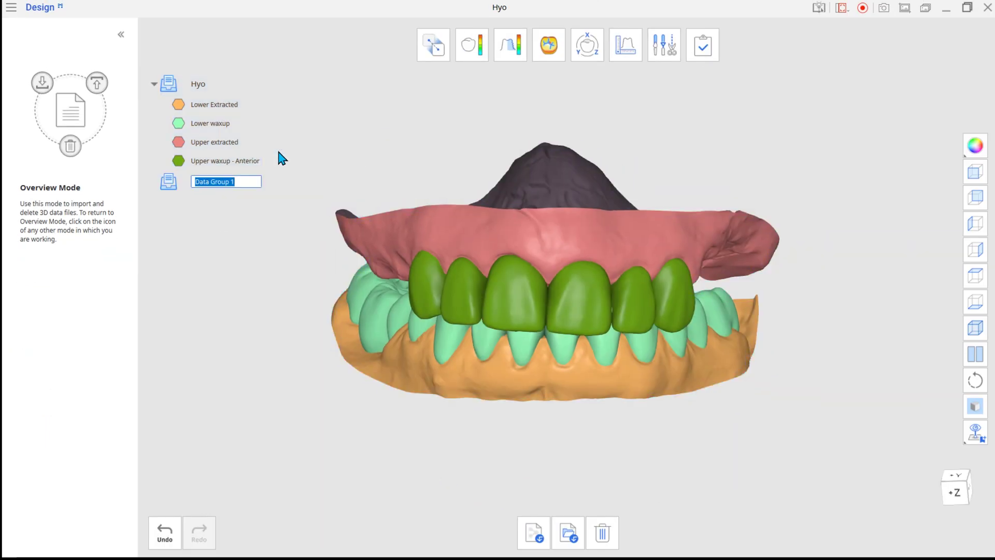
pyautogui.click(290, 179)
# - Move Upper extracted and Upper waxup - Anterior into Data Group 1
pyautogui.click(218, 145)
pyautogui.rightClick(223, 145)
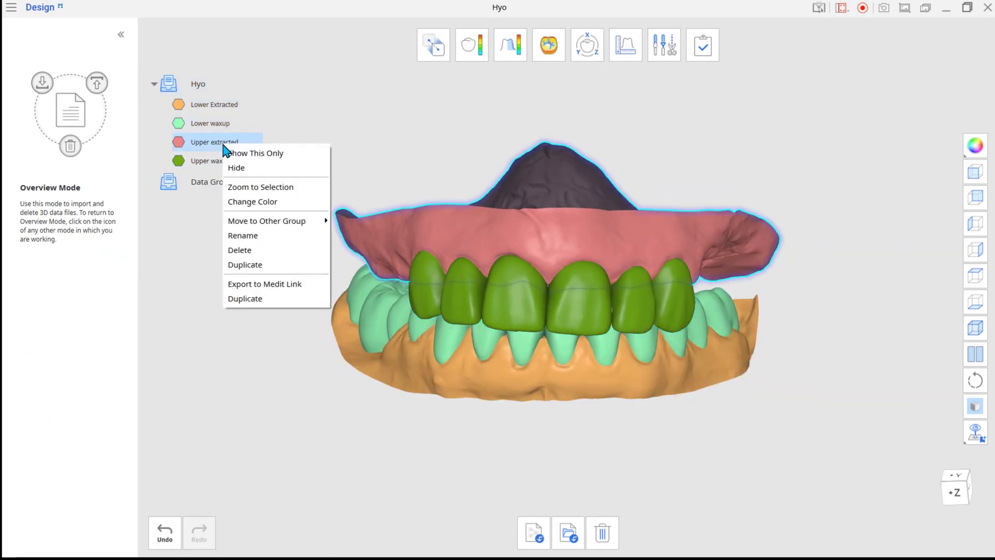
pyautogui.moveTo(267, 220)
pyautogui.click(366, 223)
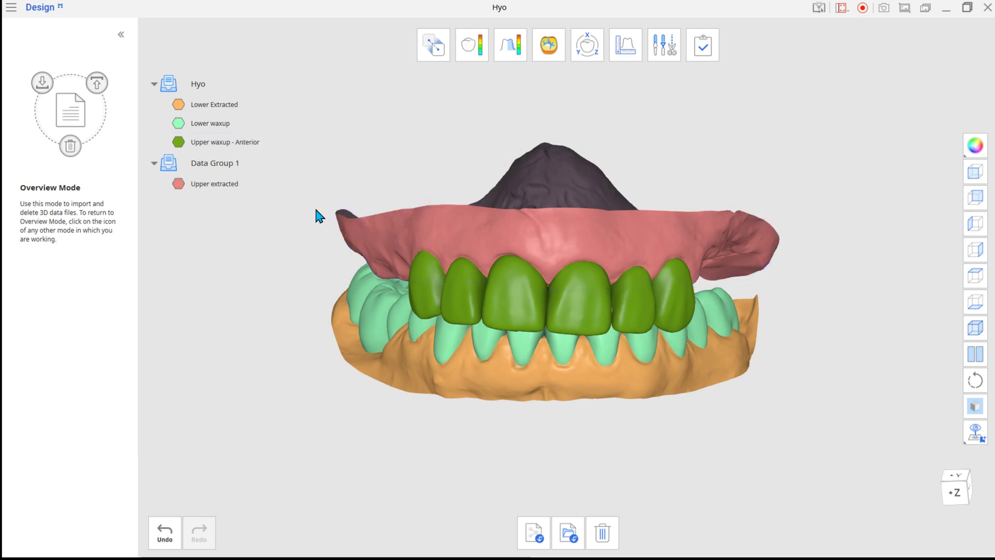
pyautogui.rightClick(237, 148)
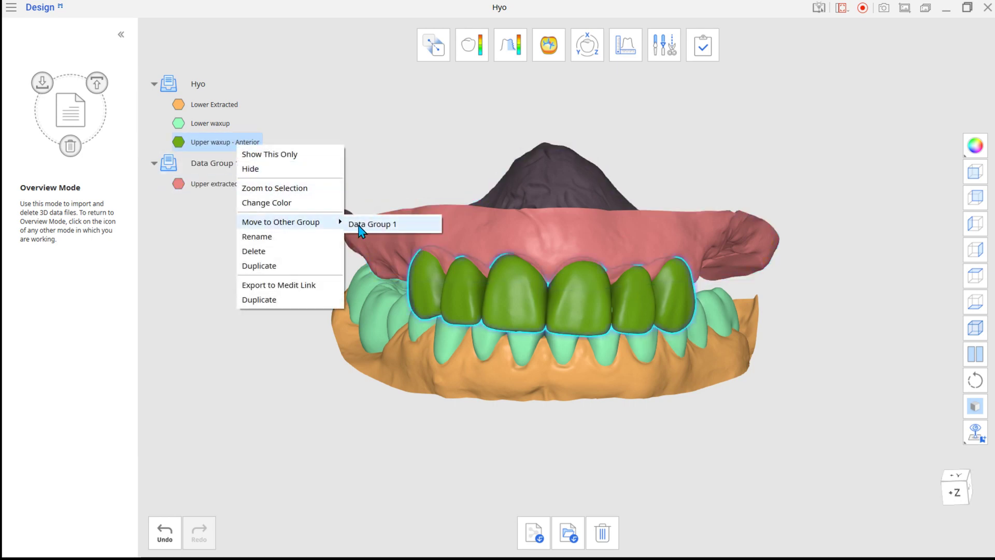
pyautogui.click(373, 223)
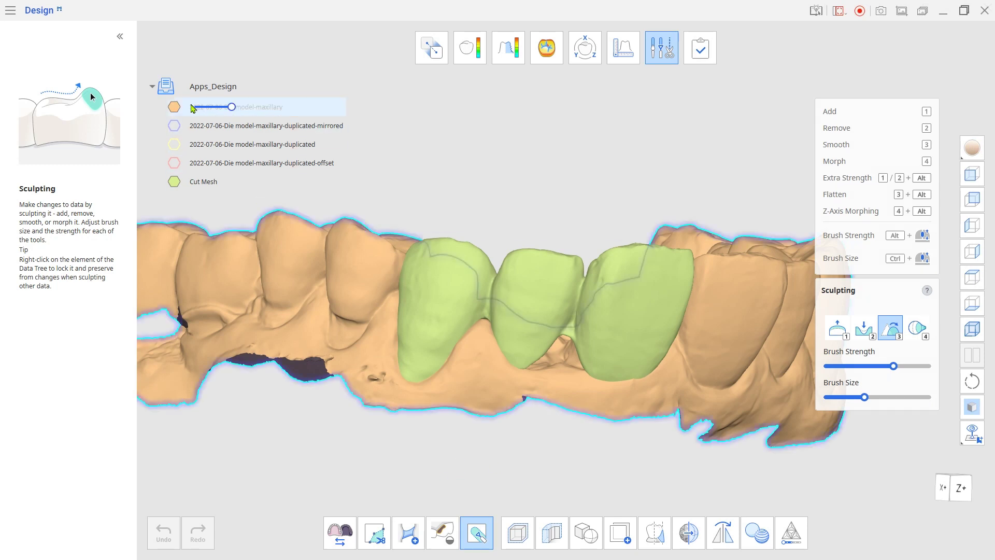
# - Lock the maxillary die model, then sculpt the green crowns with Add (1) and Smooth (3)
pyautogui.rightClick(195, 108)
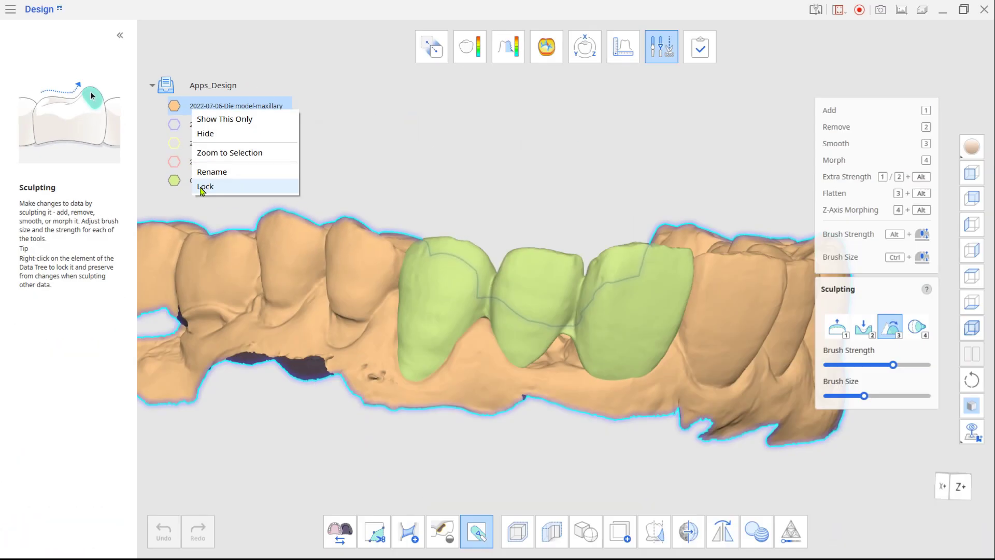
pyautogui.click(354, 374)
pyautogui.press('1')
pyautogui.scroll(3, 652, 462)
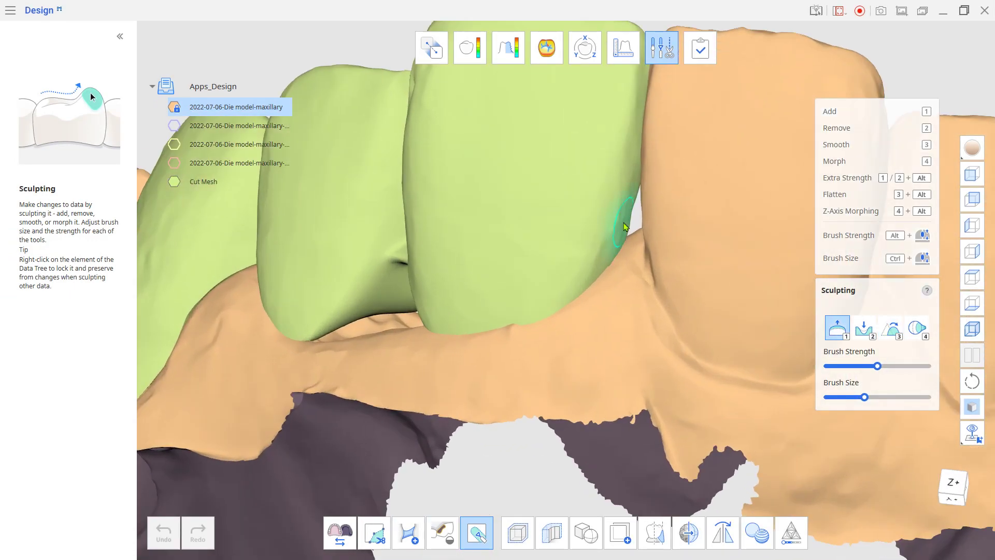
pyautogui.scroll(3, 596, 289)
pyautogui.moveTo(600, 213); pyautogui.dragTo(603, 175)
pyautogui.press('3')
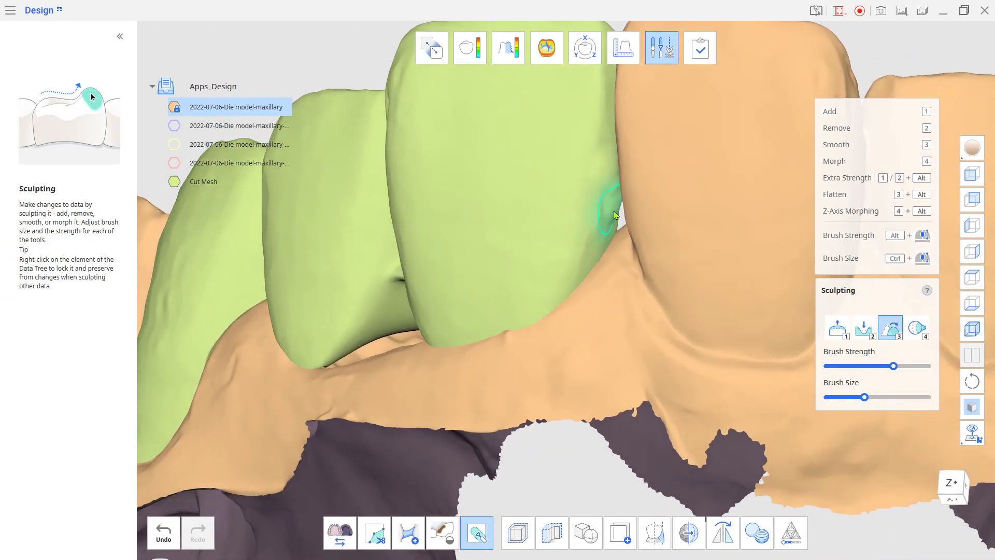
pyautogui.scroll(2, 664, 319)
pyautogui.scroll(2, 642, 226)
pyautogui.press('1')
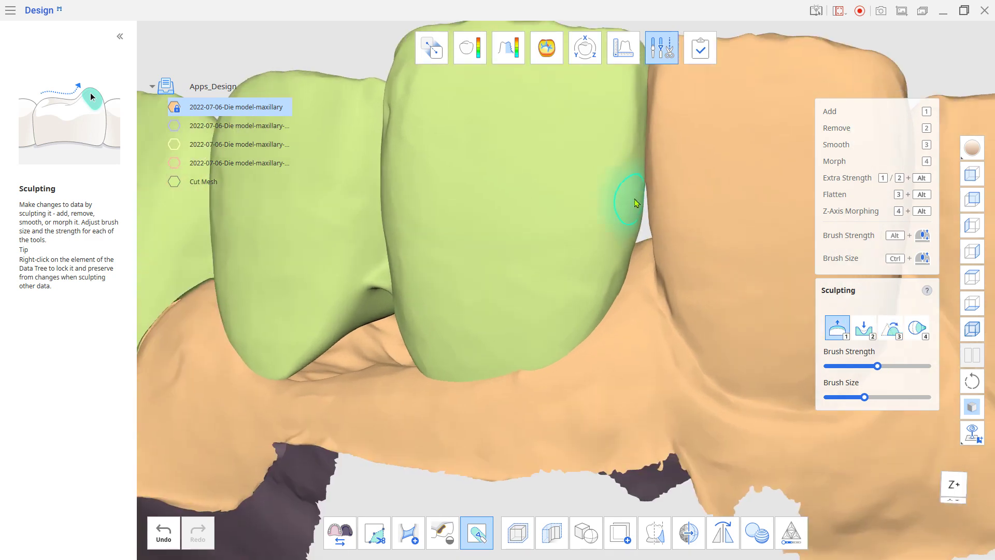
pyautogui.scroll(2, 628, 204)
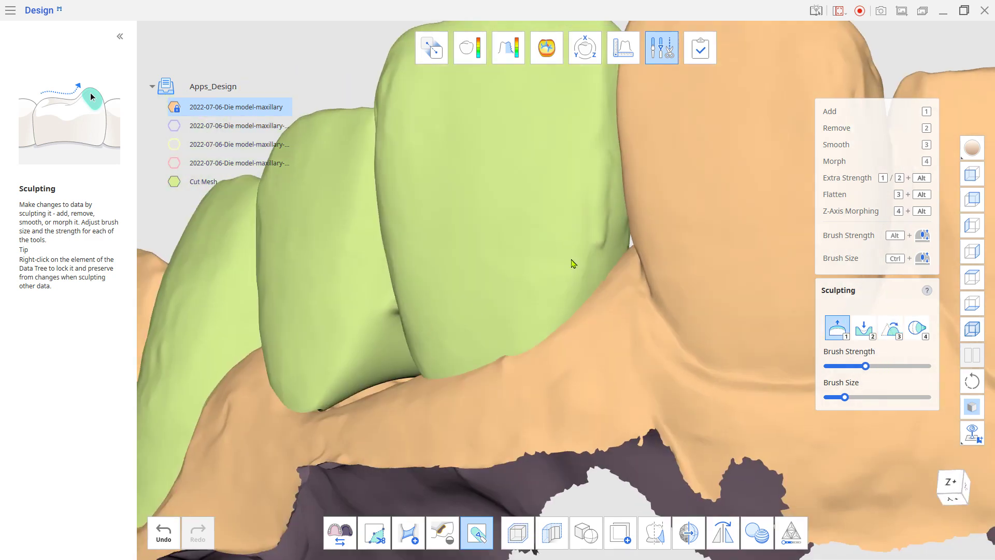
pyautogui.press('3')
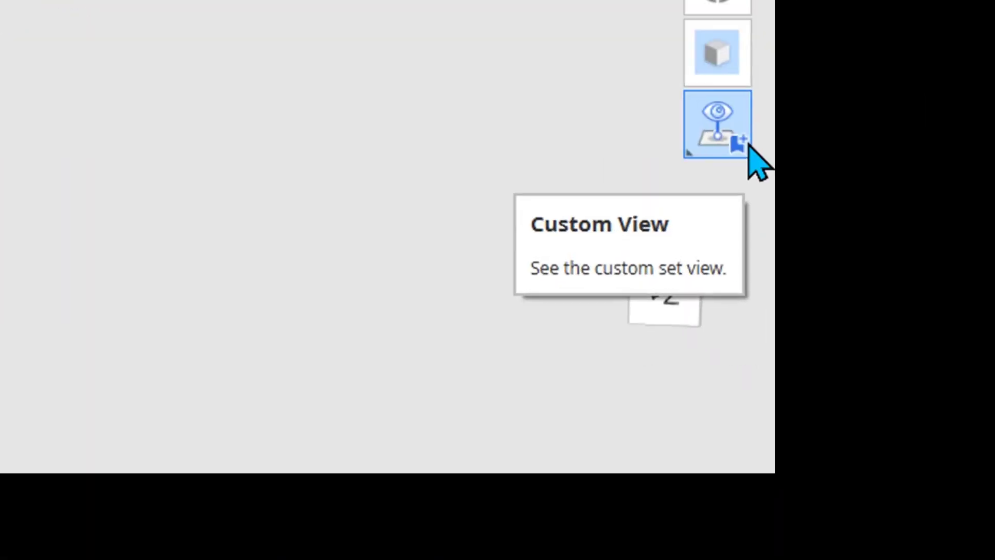
# - Save the starting, tilted-side and front-side jaw angles as Custom Views 1–3
pyautogui.click(975, 434)
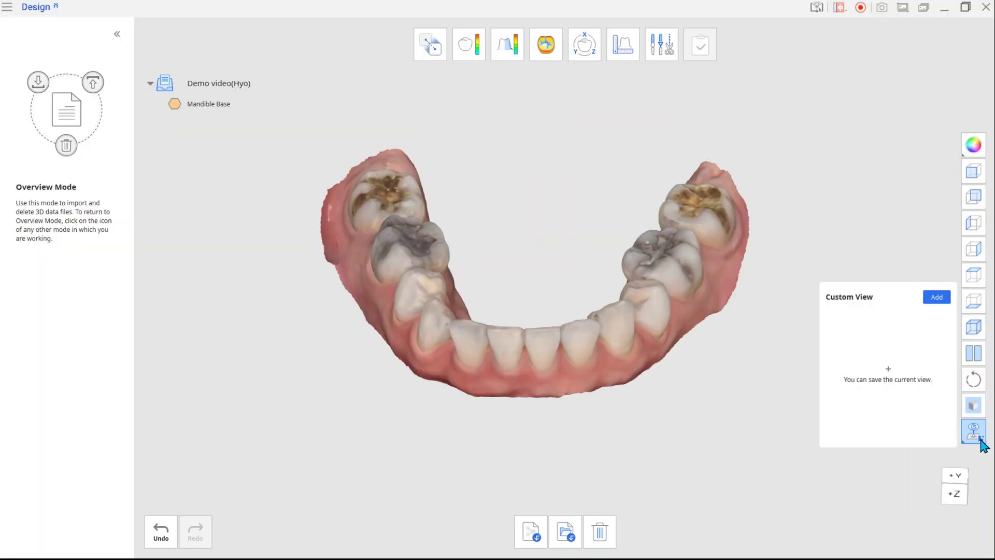
pyautogui.click(939, 298)
pyautogui.moveTo(673, 338)
pyautogui.mouseDown(button='right')
pyautogui.moveTo(693, 271)
pyautogui.moveTo(801, 295)
pyautogui.mouseUp(button='right')
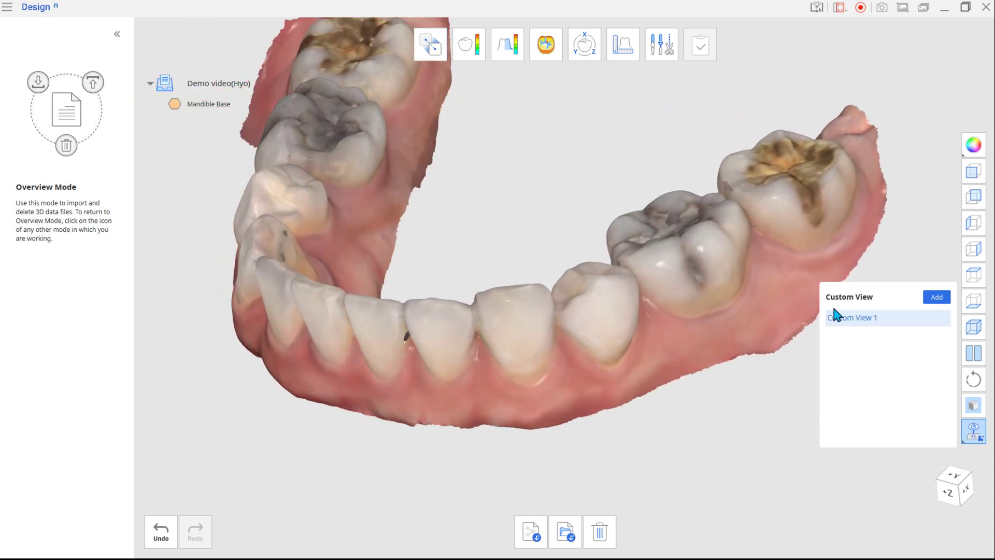
pyautogui.click(935, 298)
pyautogui.moveTo(502, 384)
pyautogui.mouseDown(button='right')
pyautogui.moveTo(522, 347)
pyautogui.moveTo(677, 339)
pyautogui.mouseUp(button='right')
pyautogui.click(935, 297)
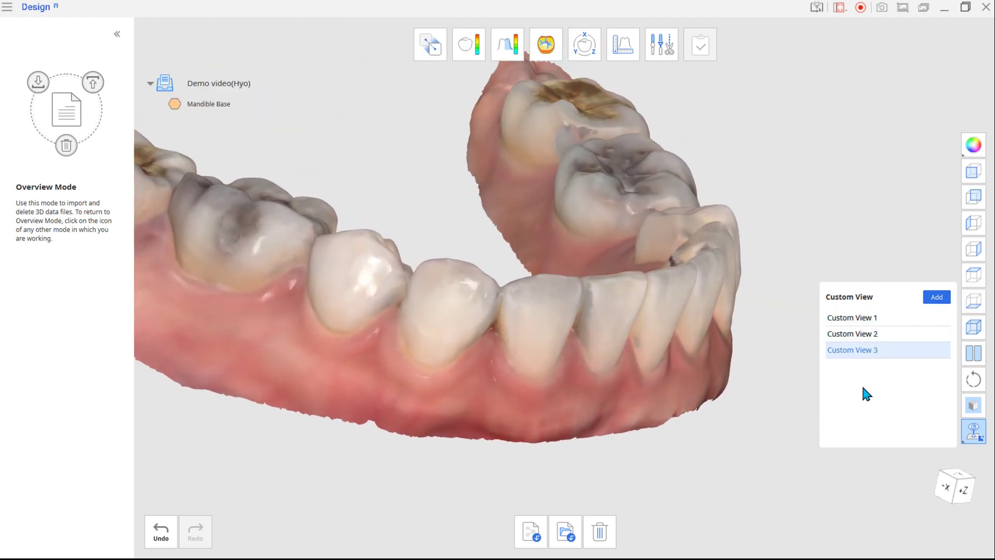
# - Rotate to a new angle, then recall Custom Views 2, 3 and 4
pyautogui.moveTo(808, 381)
pyautogui.mouseDown(button='right')
pyautogui.moveTo(428, 349)
pyautogui.moveTo(547, 349)
pyautogui.mouseUp(button='right')
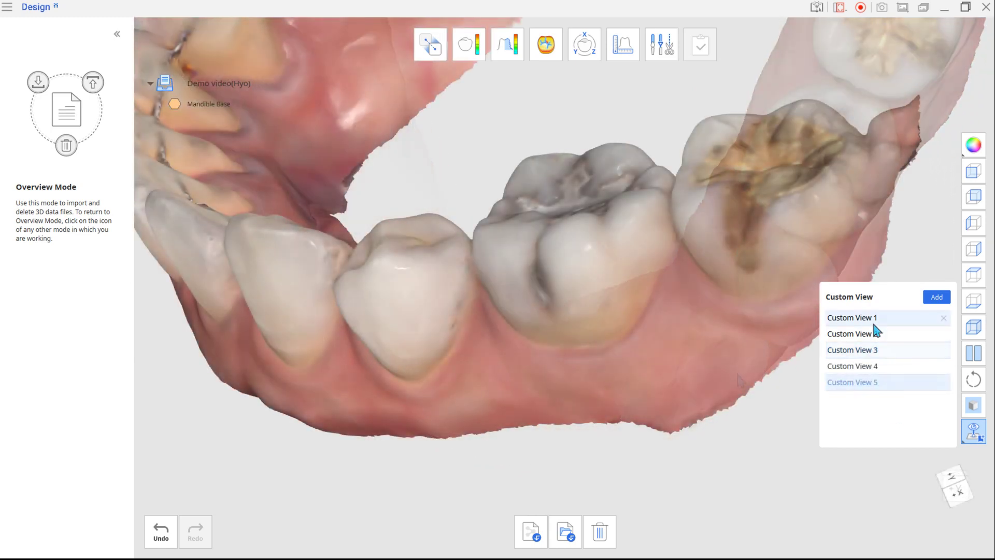
pyautogui.click(878, 333)
pyautogui.click(880, 348)
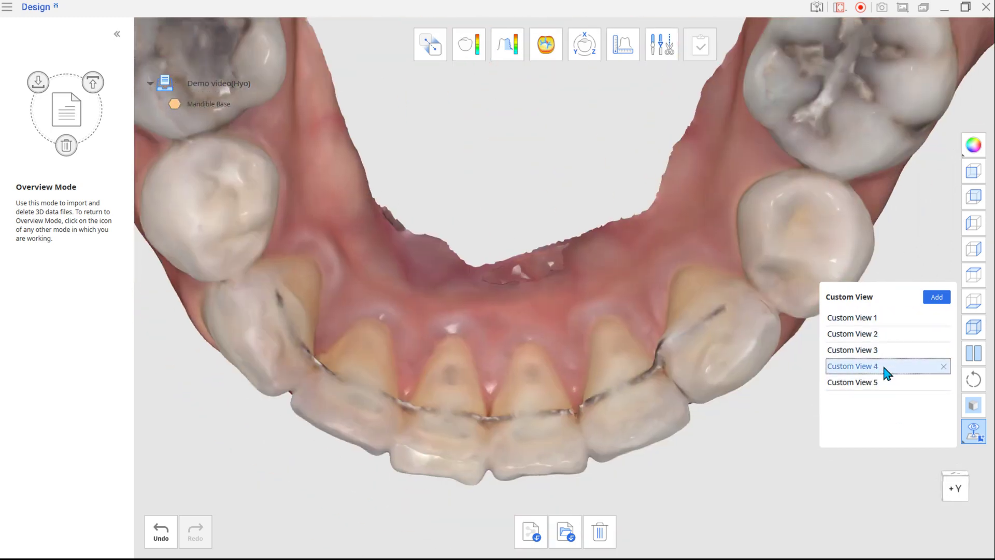
pyautogui.click(881, 385)
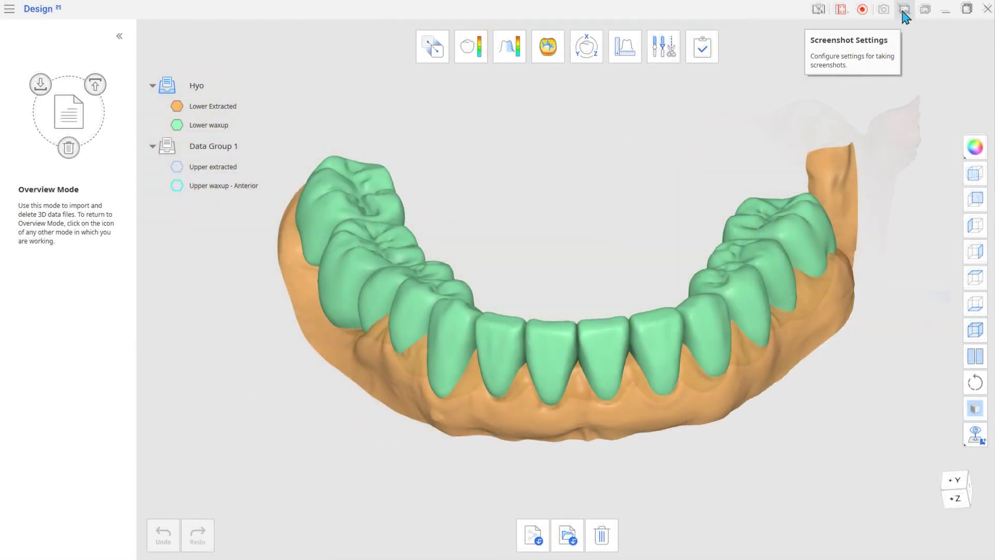
# - Capture a screenshot with a white background
pyautogui.click(904, 11)
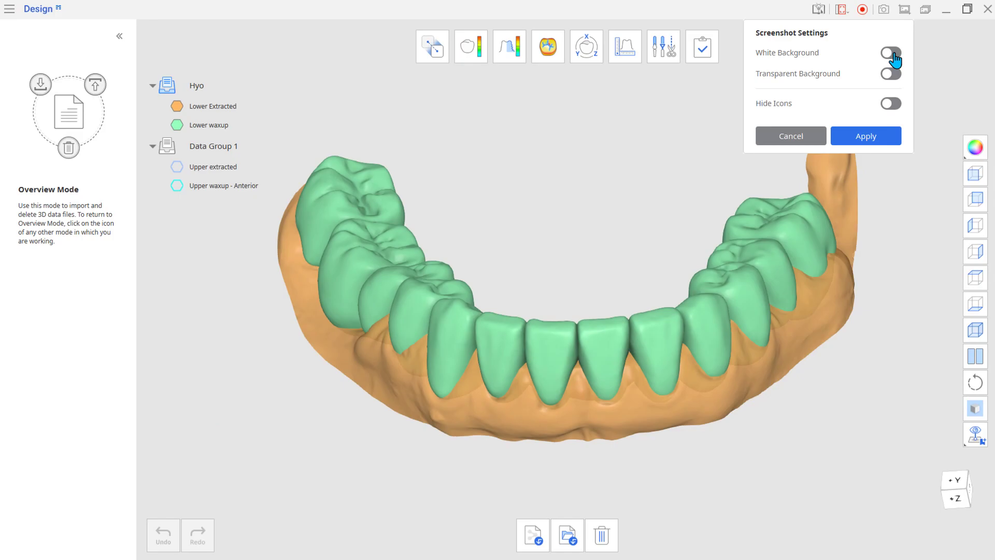
pyautogui.click(891, 54)
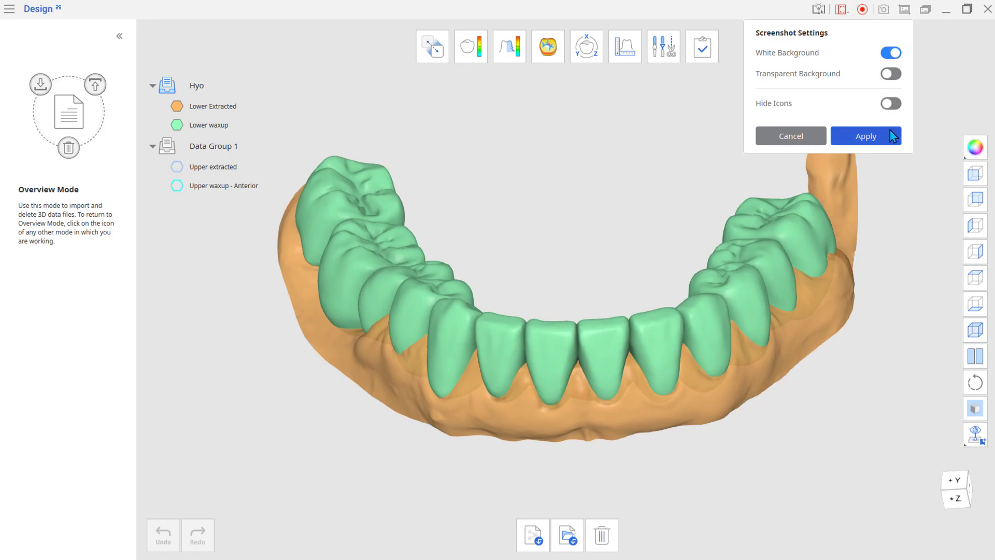
pyautogui.click(886, 136)
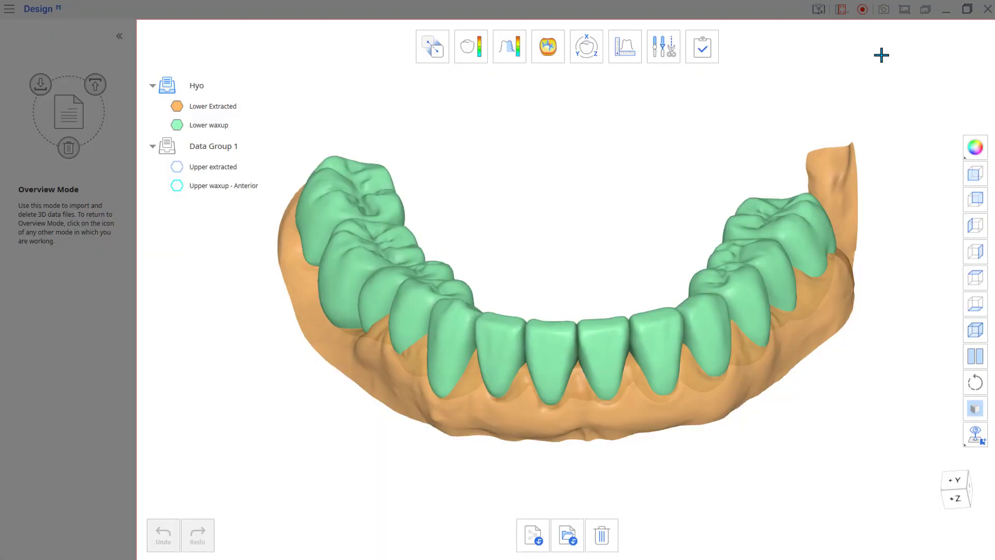
pyautogui.click(880, 55)
# - Capture a screenshot with a transparent background
pyautogui.click(904, 11)
pyautogui.click(891, 70)
pyautogui.click(863, 136)
pyautogui.click(883, 10)
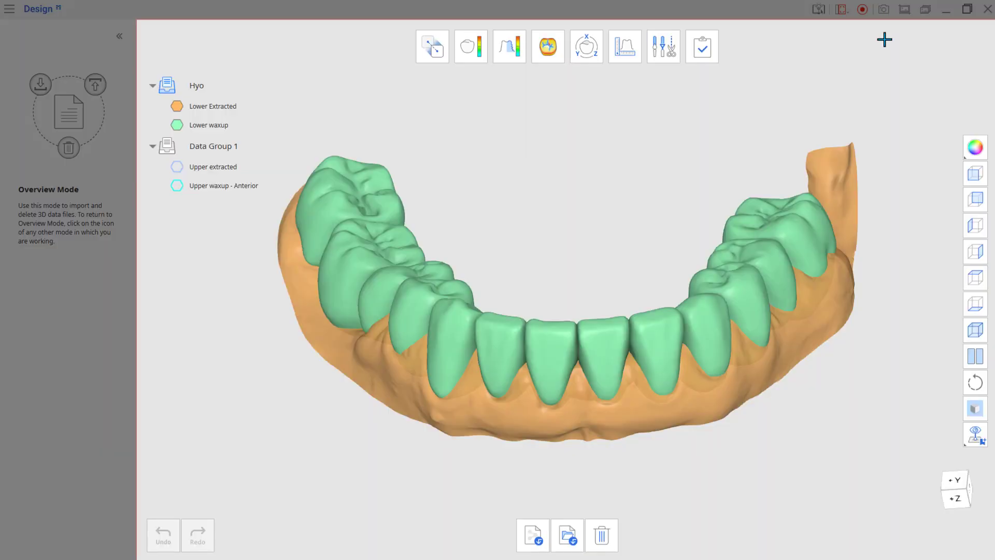
pyautogui.click(883, 40)
# - Turn off transparency, enable Hide Icons, and capture an icon-free screenshot
pyautogui.click(903, 10)
pyautogui.click(890, 74)
pyautogui.click(891, 103)
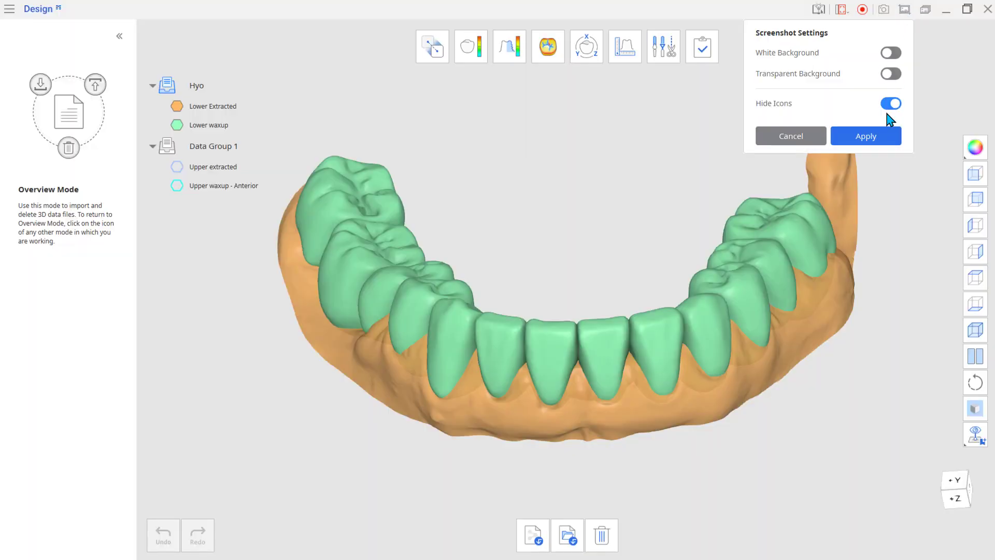
pyautogui.click(886, 136)
pyautogui.click(883, 9)
pyautogui.click(880, 61)
# - Browse back through the captured images in Screenshot Manager
pyautogui.click(925, 9)
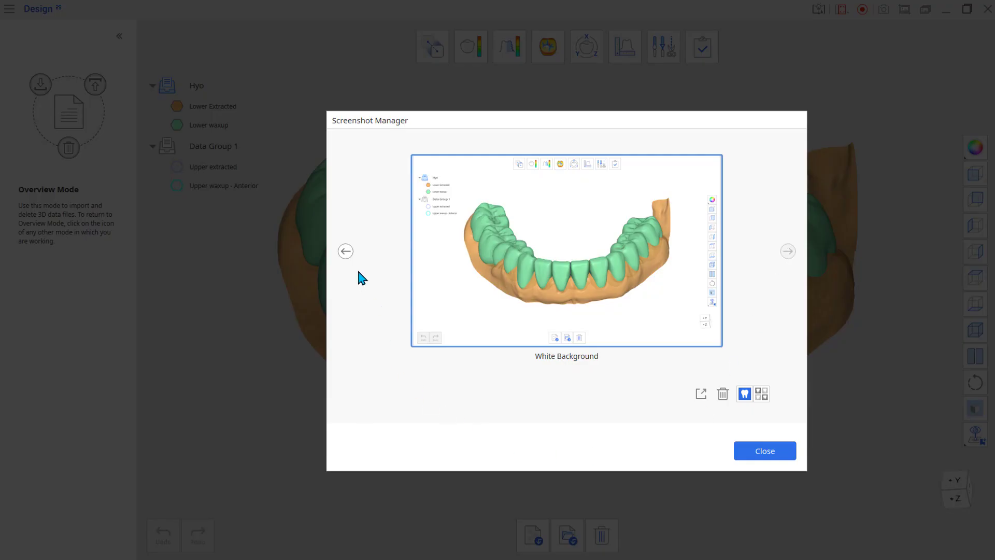
pyautogui.click(345, 251)
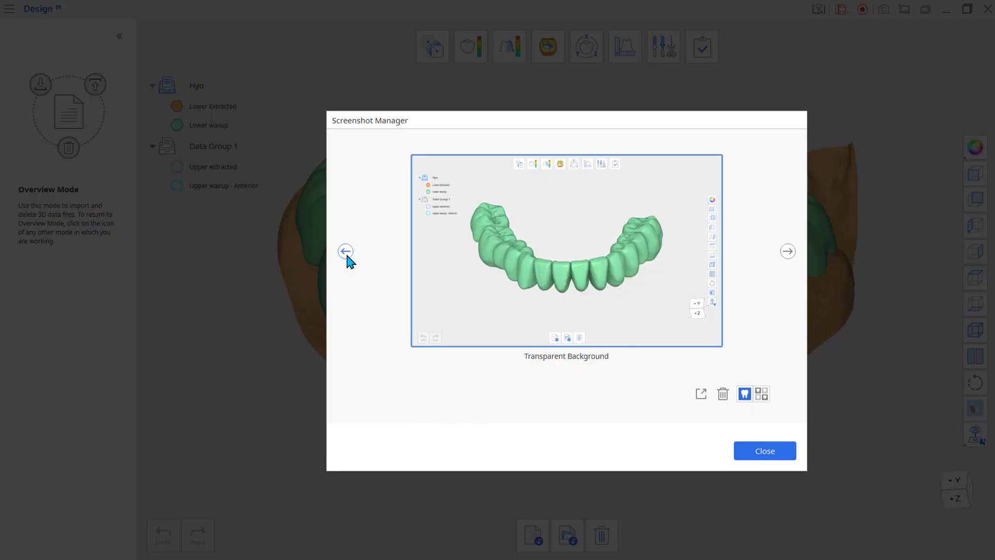
pyautogui.click(345, 251)
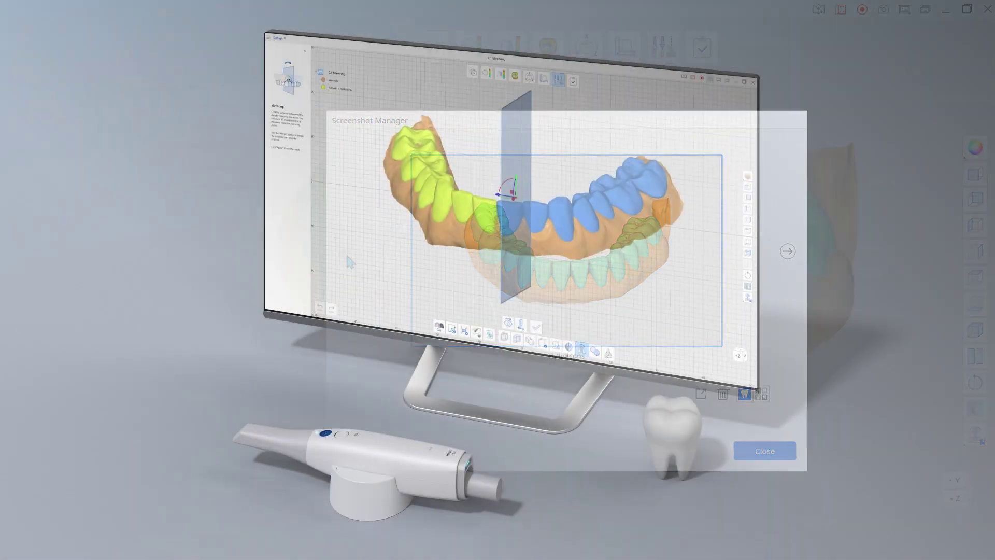